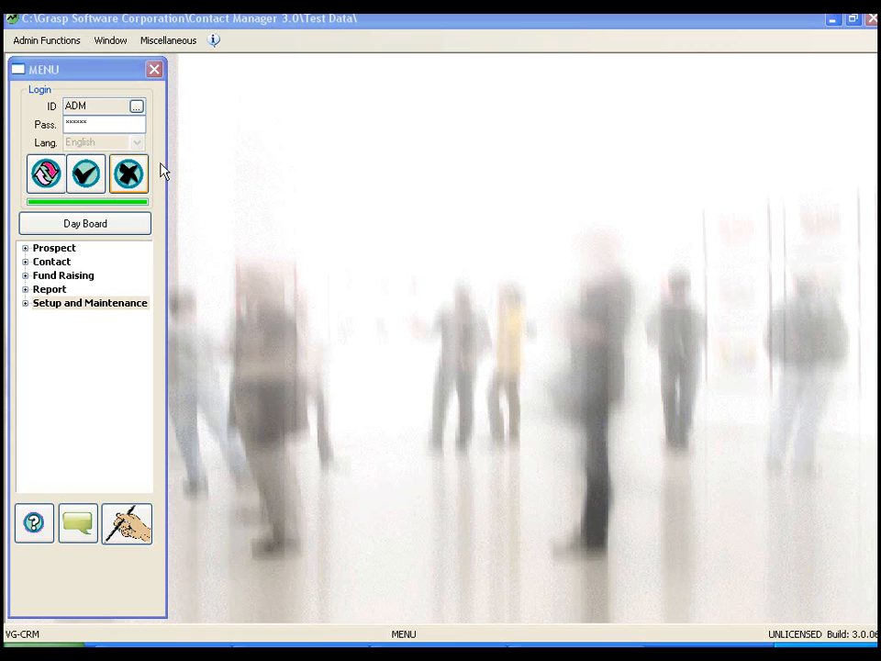
Step: Open prospect maintenance with a blank record and enter ABC Company Limited as the company
click(26, 248)
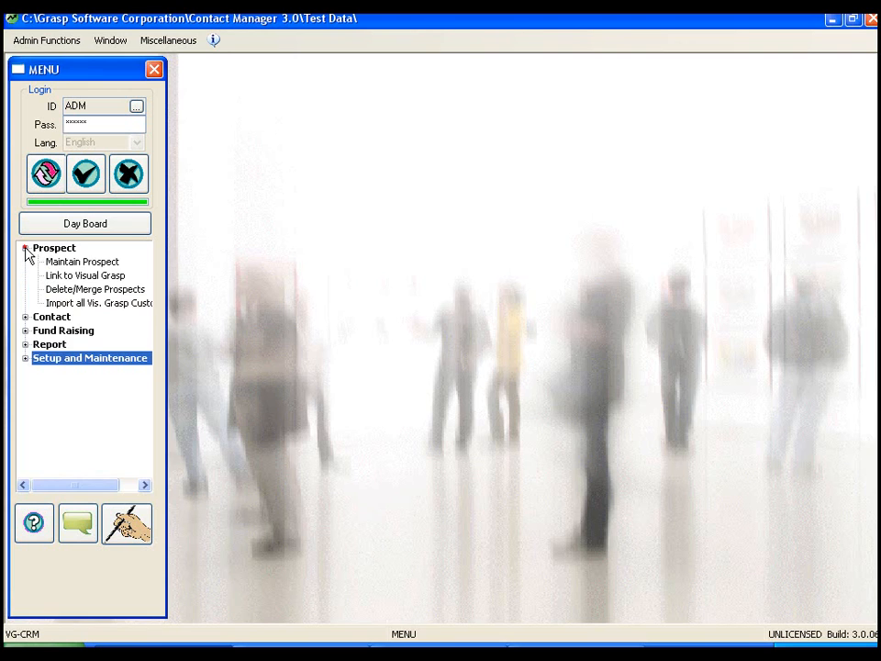
double_click(100, 264)
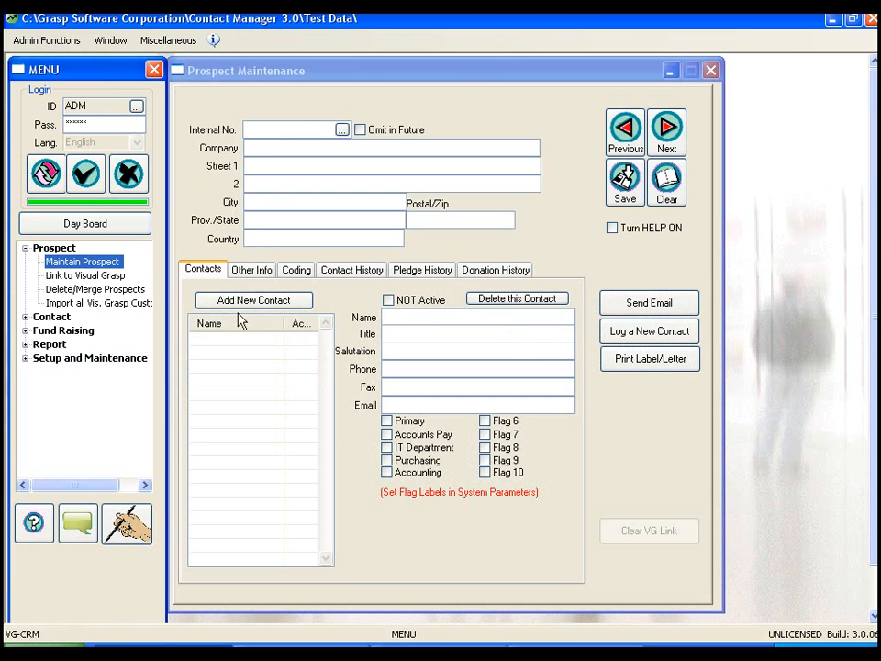
click(669, 182)
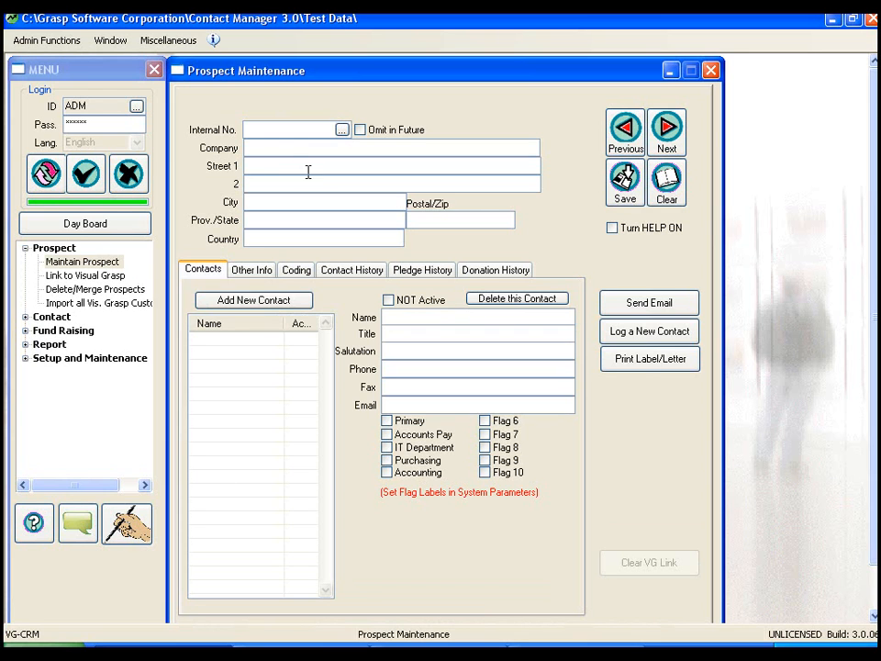
click(258, 147)
text(ABC Comp)
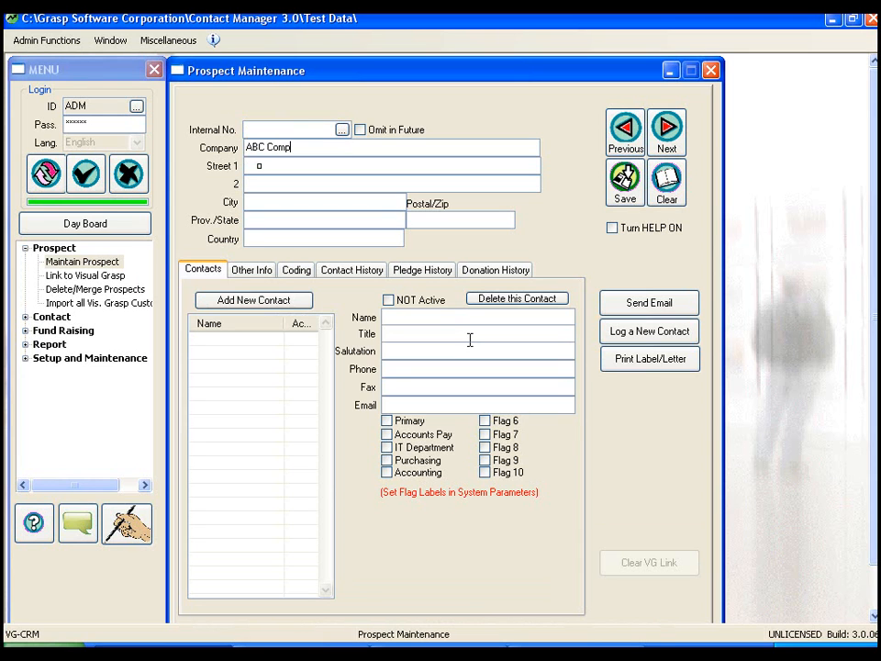
text(any Limited)
Step: Fill in both street address lines of the ABC Company Limited prospect, including the suite
text(128)
text( Anys)
text(treet)
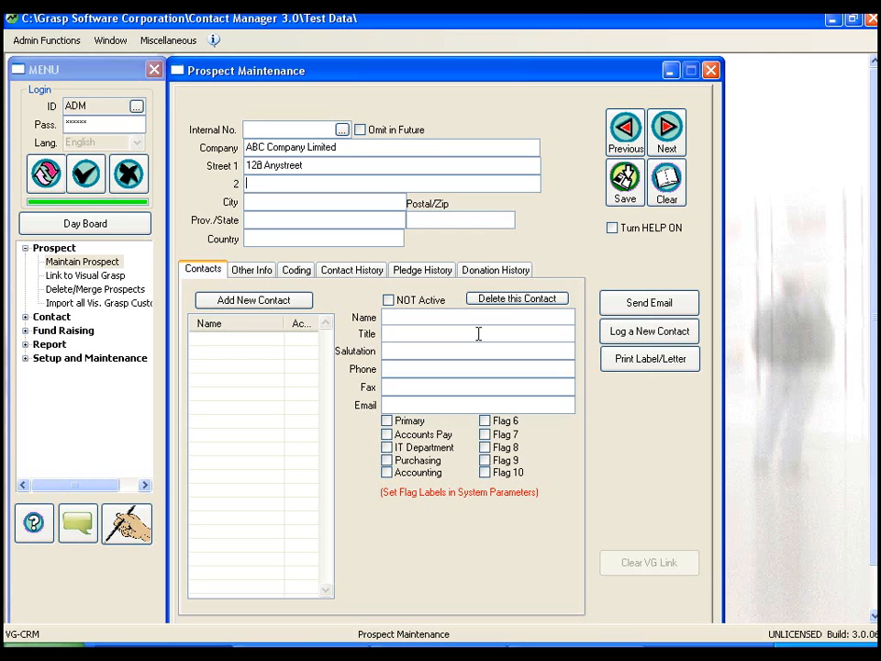
text(Suit)
text(e )
text(43)
text(TORONT)
text(O)
text(ON)
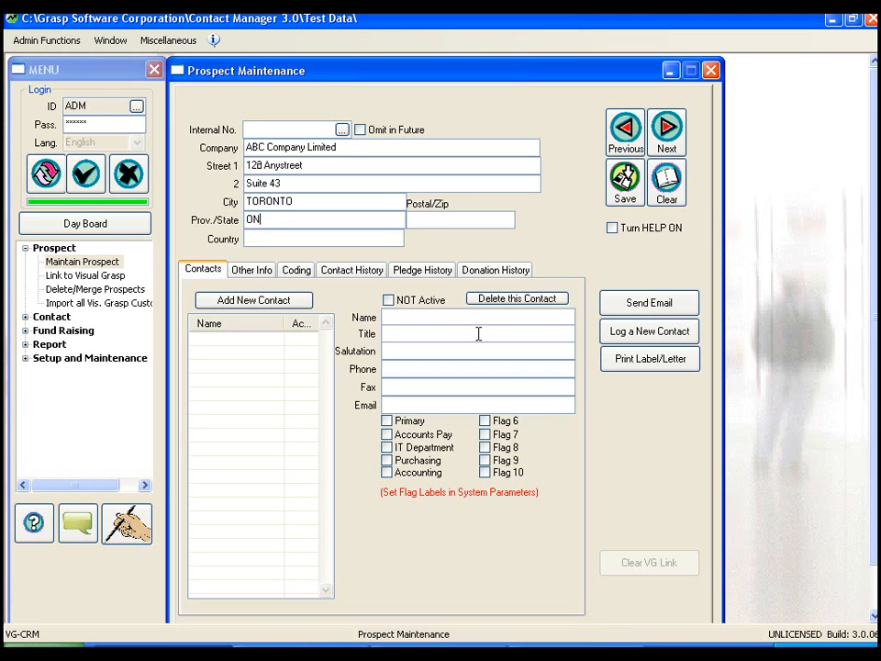
Step: Fill in the prospect's city, province, postal code and country
text(M4R 4R4)
key(Tab)
text(CANADA)
Step: Add a new contact to the prospect with the person's full name, the title President and a formal salutation
click(243, 305)
click(444, 382)
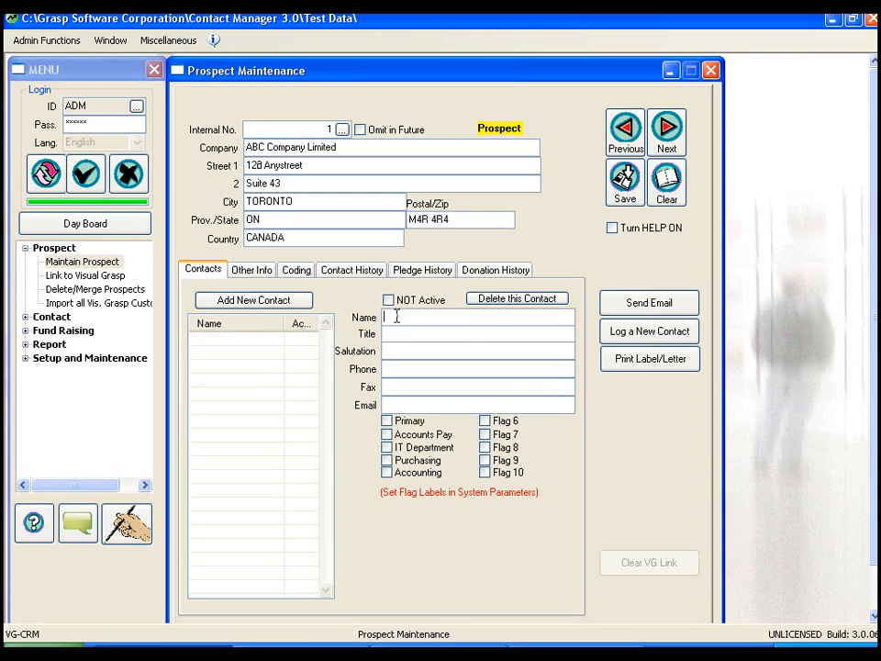
key(Tab)
text(President)
key(Tab)
text(Mr. Brown)
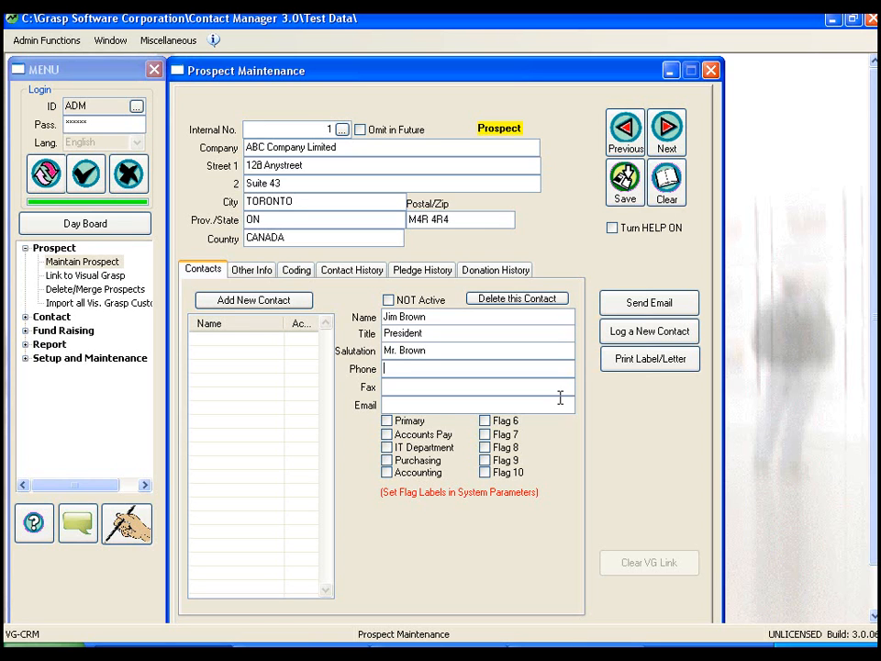
Step: Fill in the president's phone number, fax number and e-mail address
key(Tab)
text(416-555-5555)
key(Tab)
text(416-555-5)
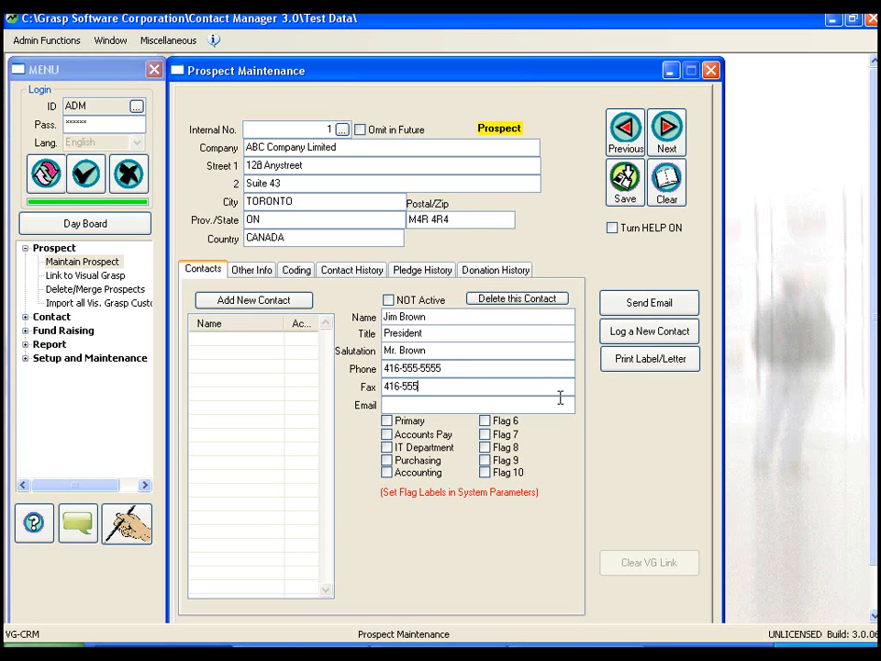
text(522)
key(Tab)
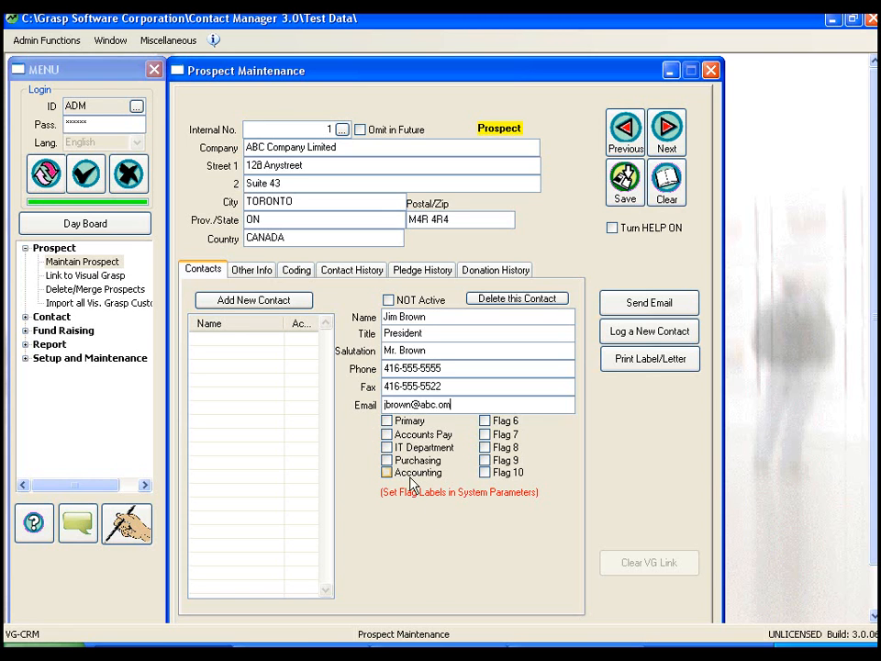
Step: Flag the president as Primary and Purchasing contact and save the prospect record
click(386, 421)
click(386, 460)
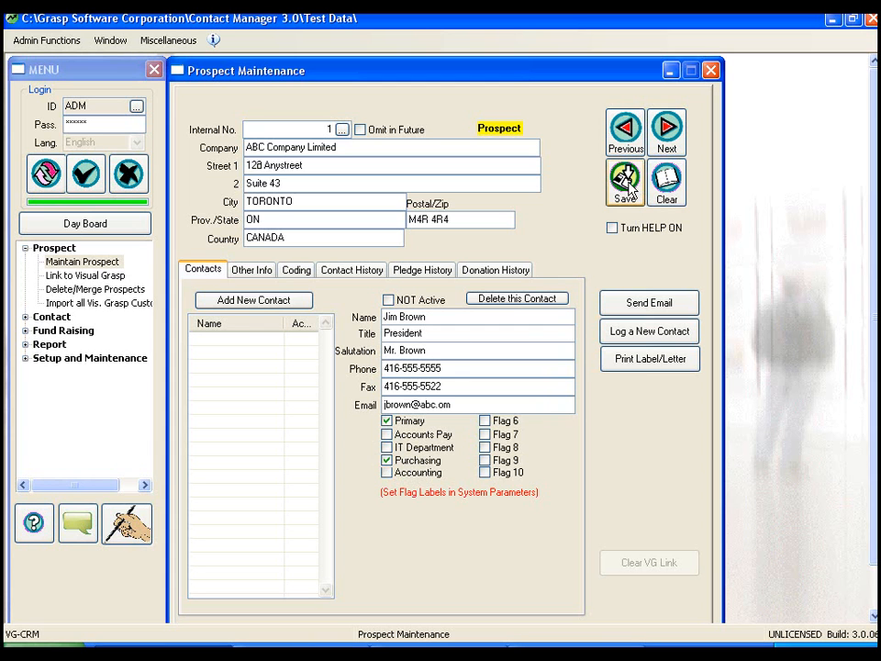
click(628, 190)
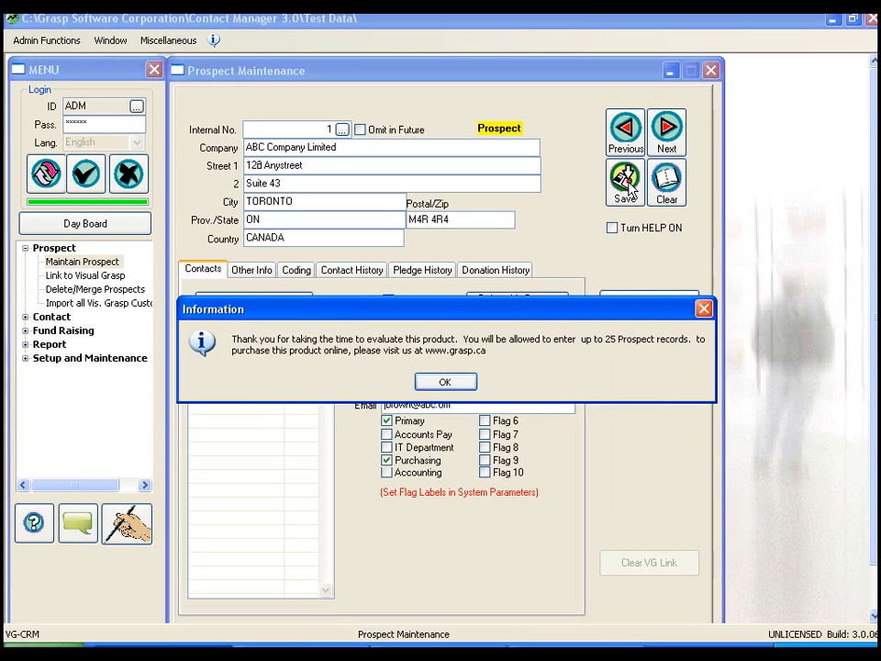
click(445, 379)
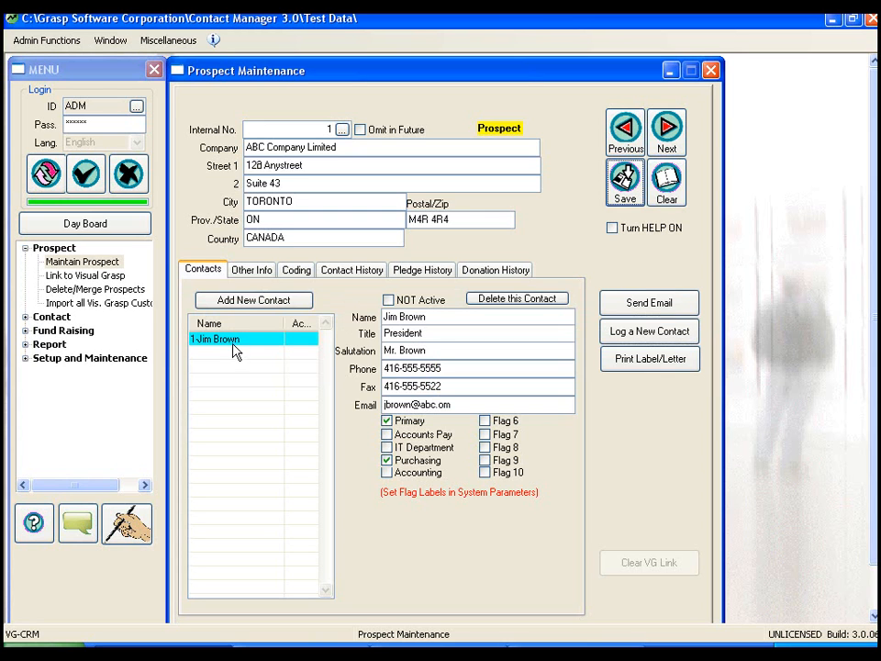
Step: Add a second contact with the person's full name, the title Accountant and a formal salutation
click(262, 304)
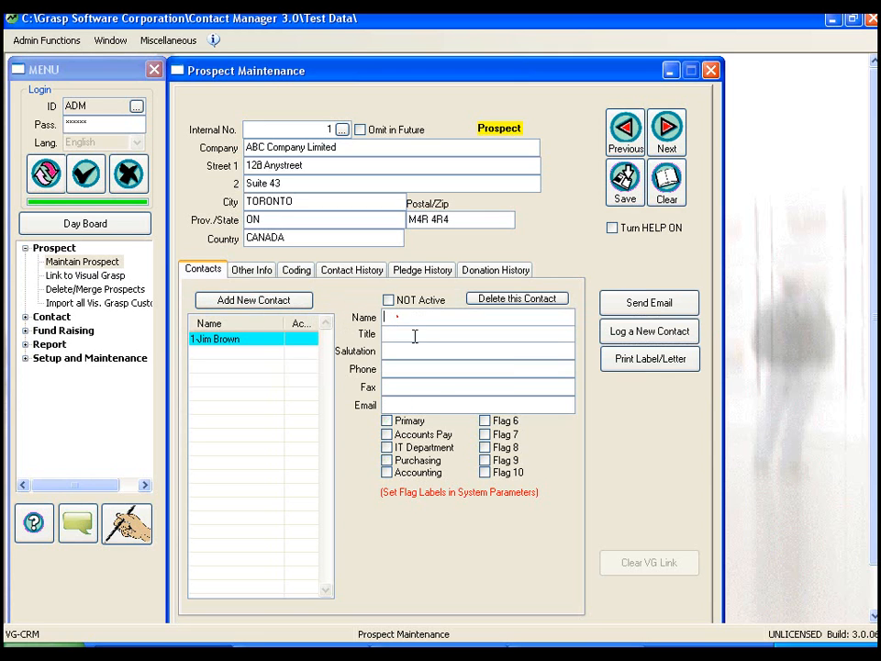
key(Tab)
text(Accountan)
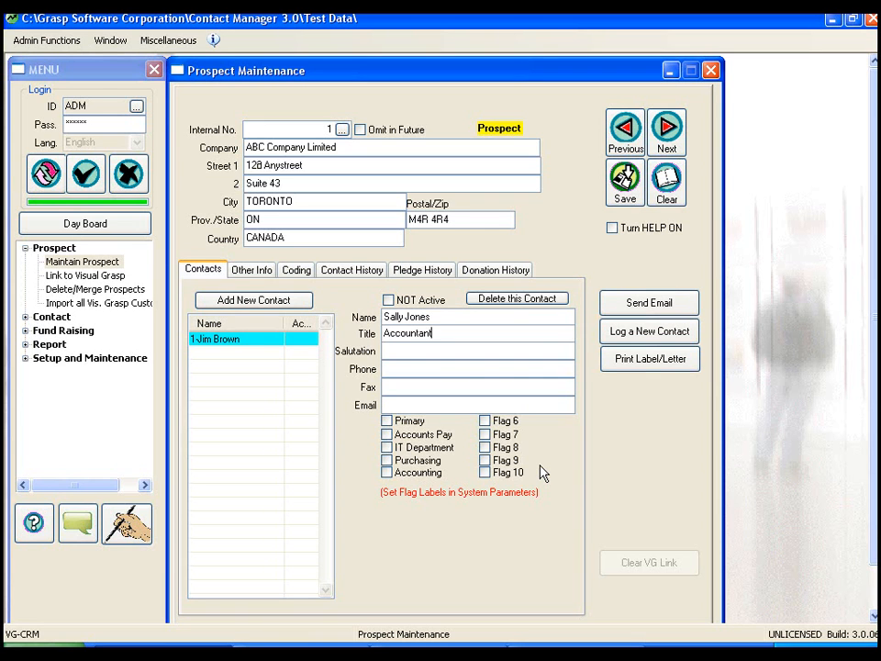
text(Ms. Jone)
text(416)
text(-555-5555)
text(416-5)
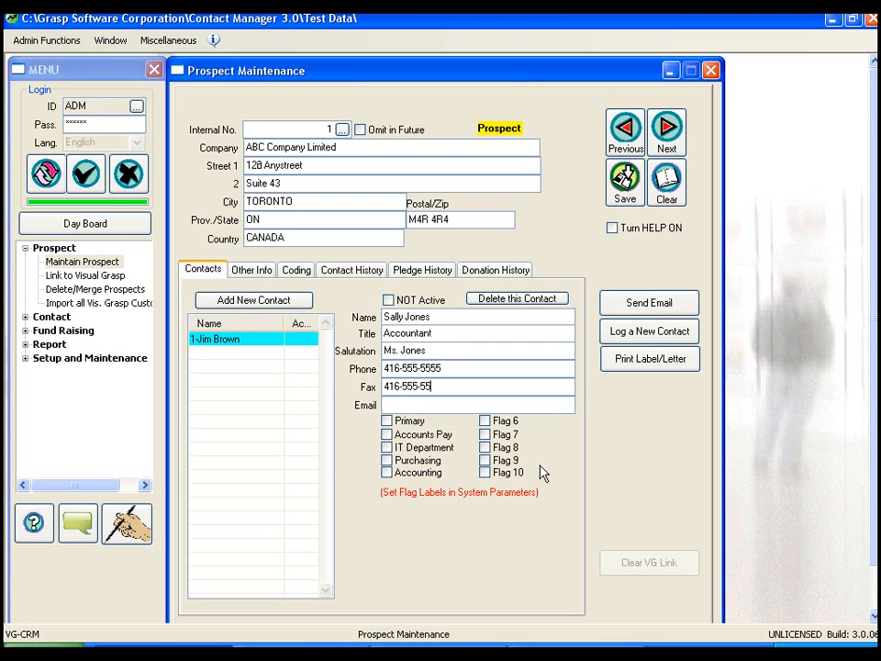
Step: Flag the accountant as Primary, Accounts Pay and Accounting contact and save the record
click(387, 420)
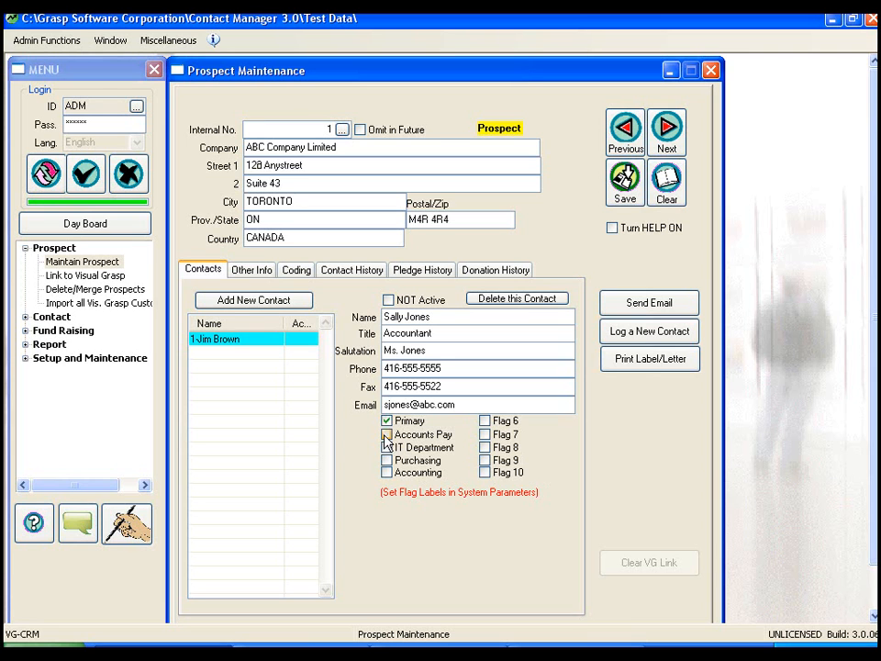
click(387, 436)
click(387, 473)
click(626, 188)
click(444, 381)
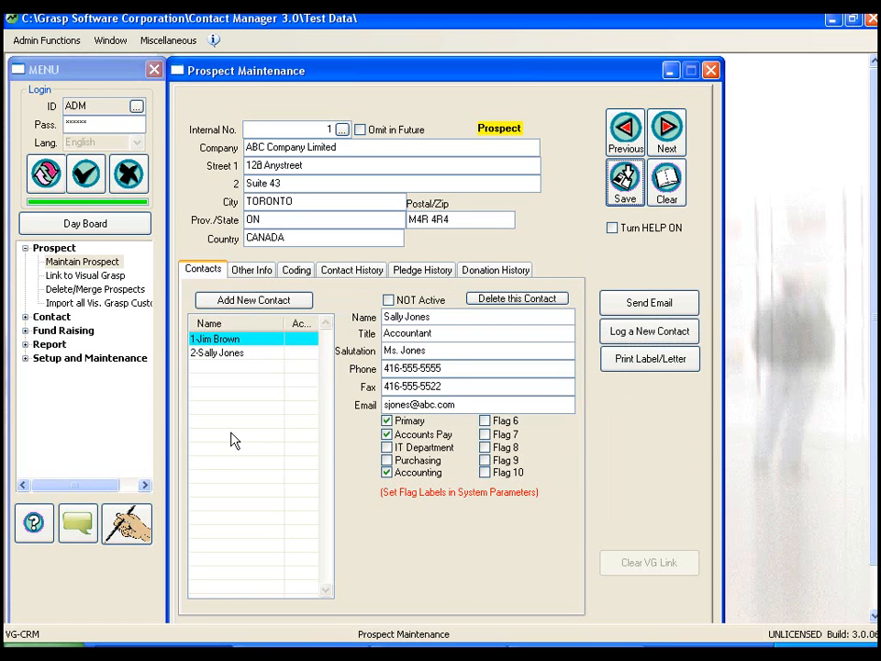
Step: Compare the details of the two saved contacts by switching between them in the contact list
click(225, 339)
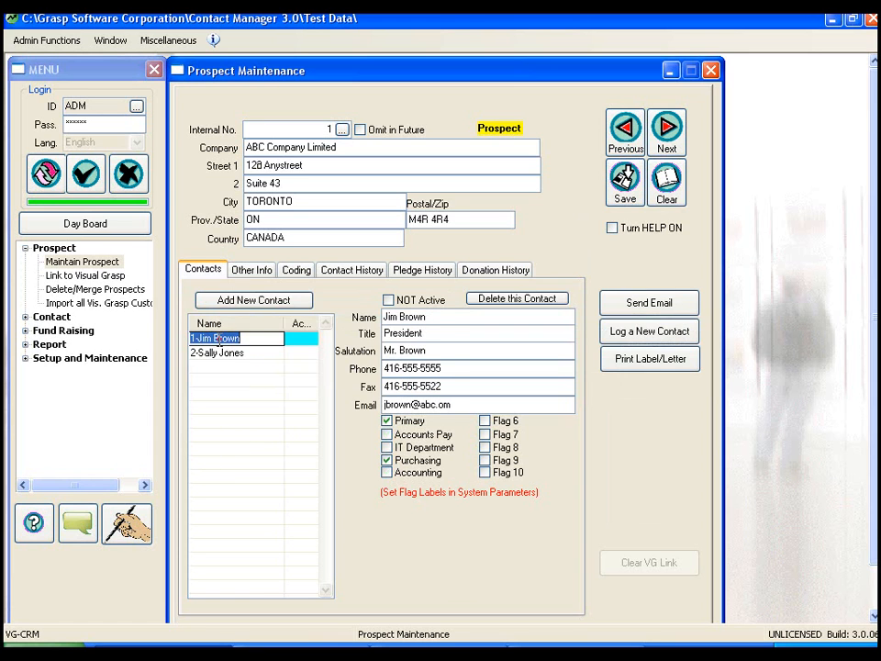
click(220, 352)
click(220, 340)
click(214, 353)
click(214, 340)
click(214, 353)
click(214, 340)
click(244, 272)
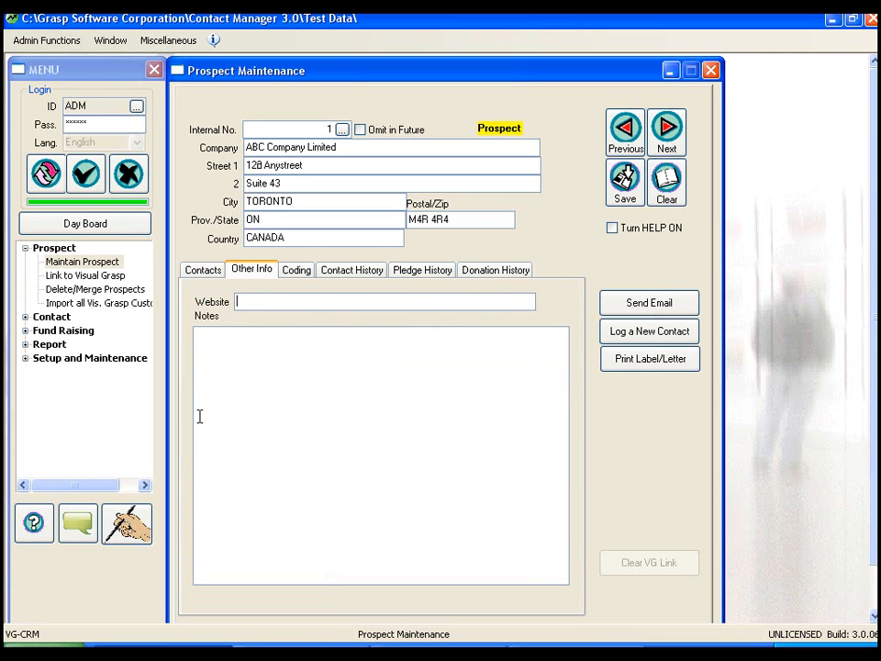
text(www.abc.com)
click(230, 401)
text(Clo)
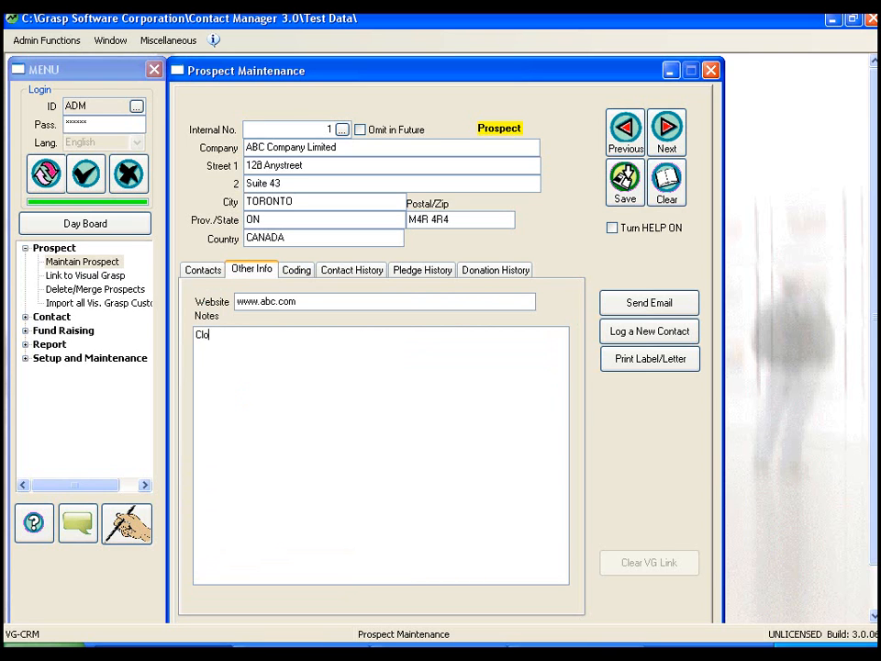
text(sed in August for 2 weeks for holidays.)
Step: Assign the codes English, Ontario, Small Business and VG Prospect to the prospect
click(298, 274)
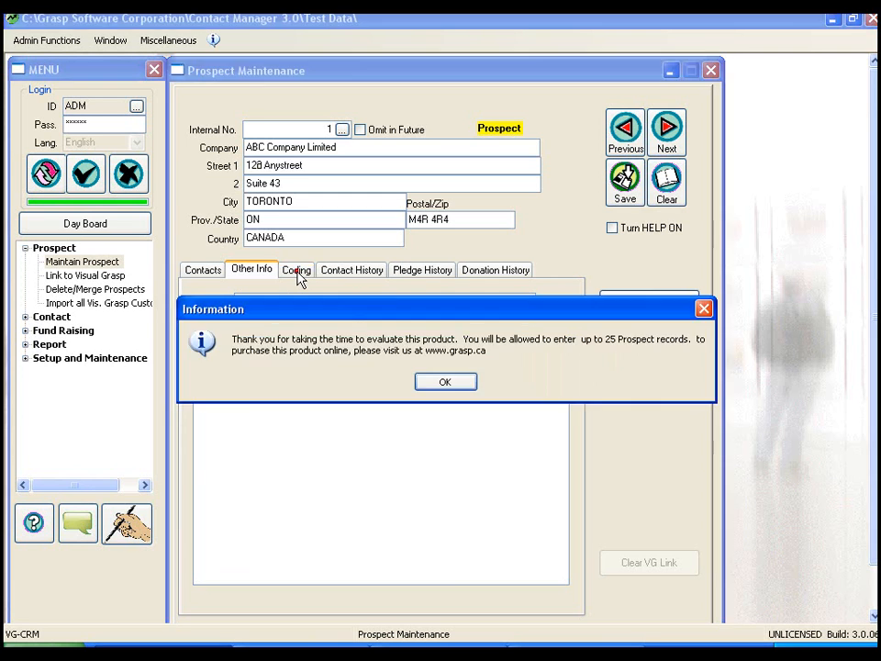
click(447, 381)
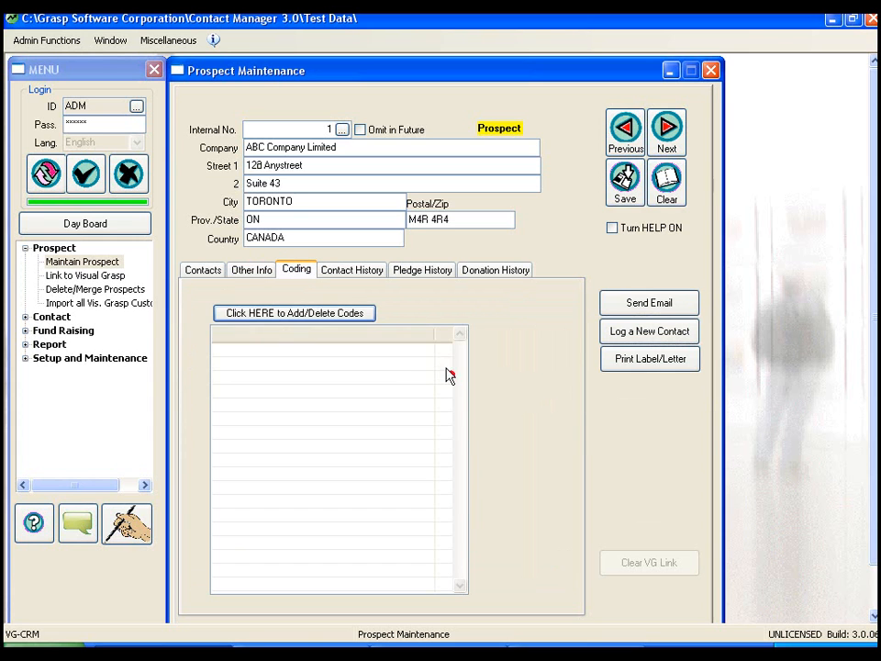
click(294, 315)
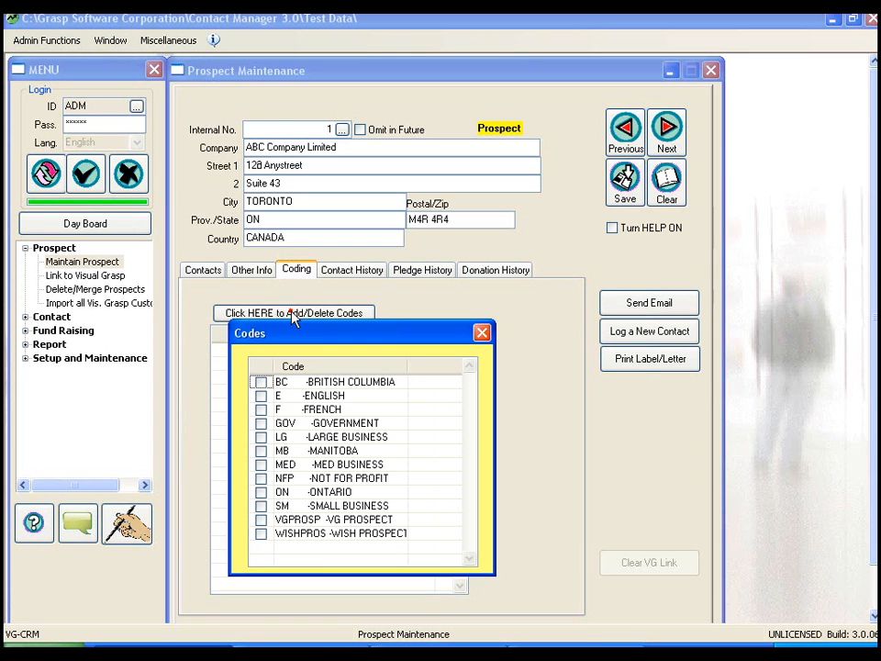
click(260, 396)
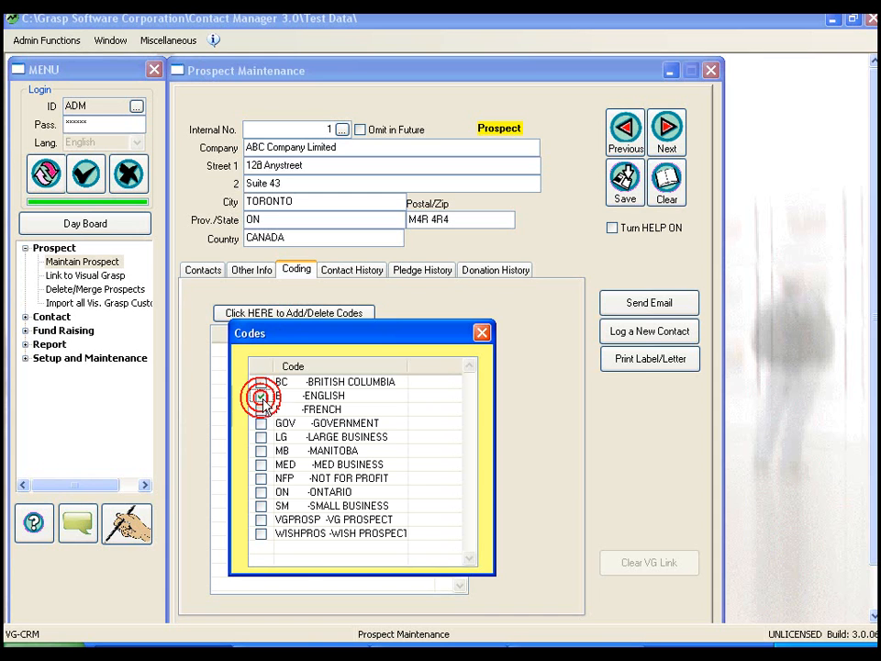
click(262, 506)
click(261, 492)
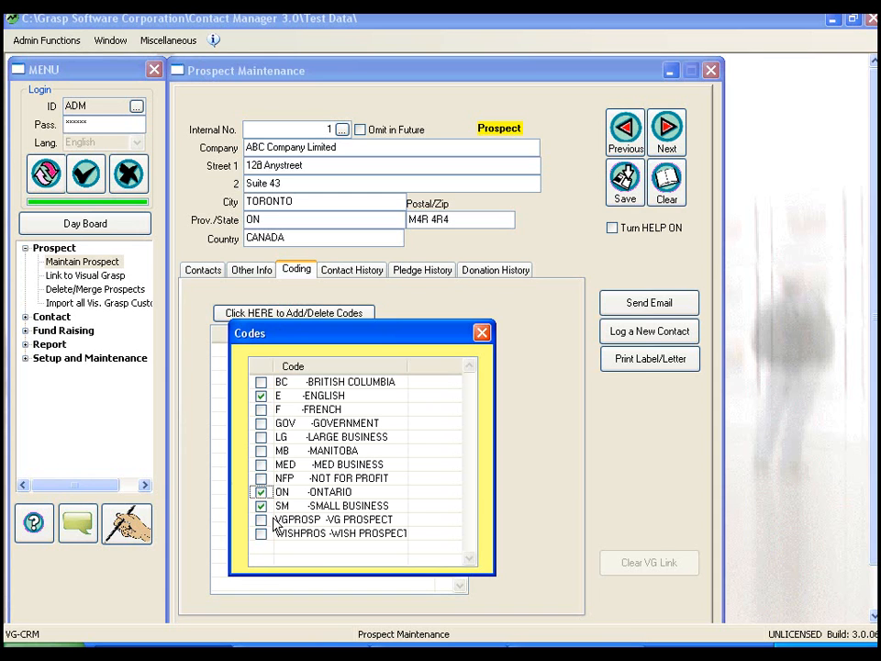
click(261, 520)
click(261, 520)
click(482, 335)
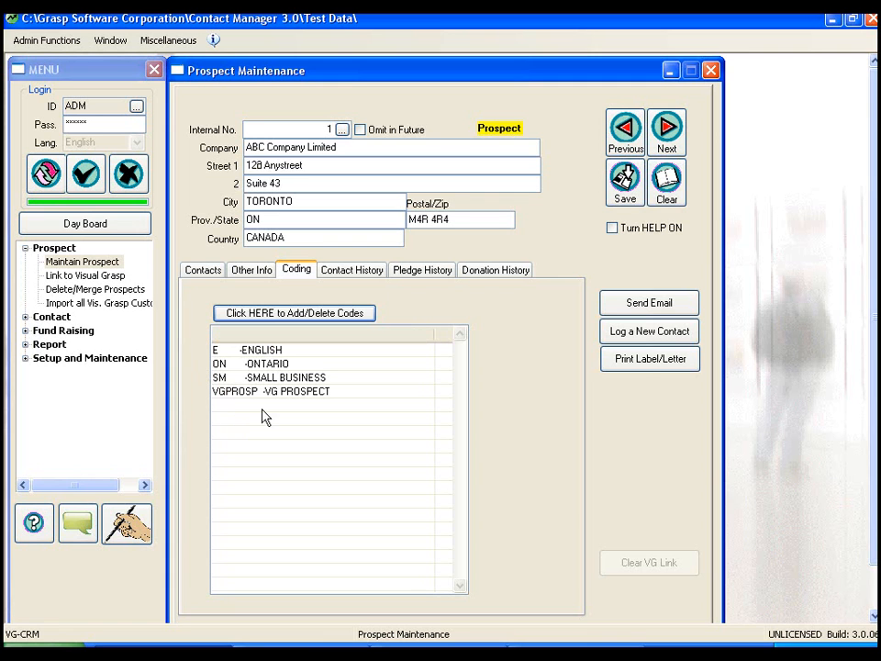
Step: Review the prospect's contact history, pledge history, donation history and assigned codes
click(351, 271)
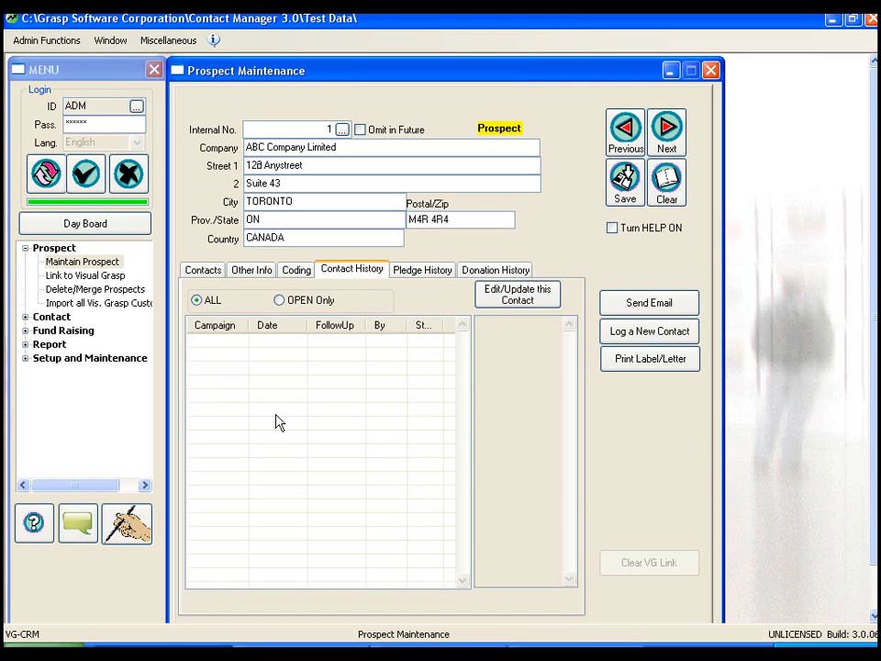
click(426, 273)
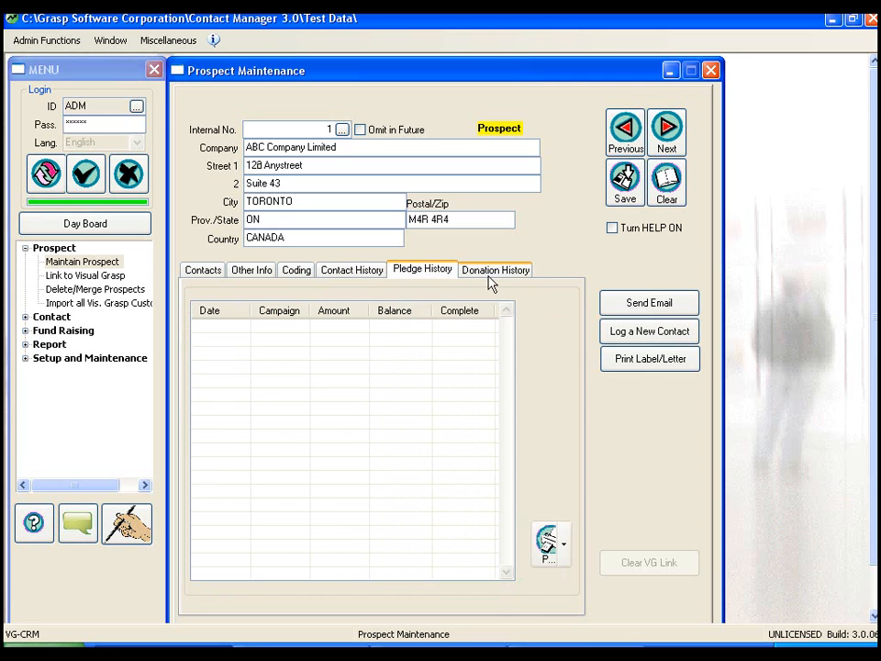
click(494, 272)
click(419, 274)
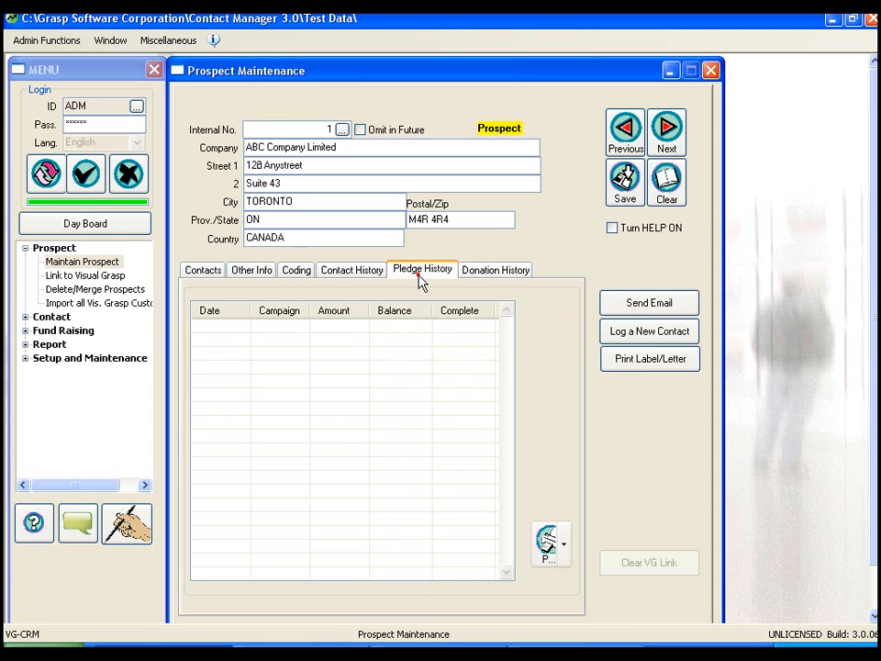
click(486, 274)
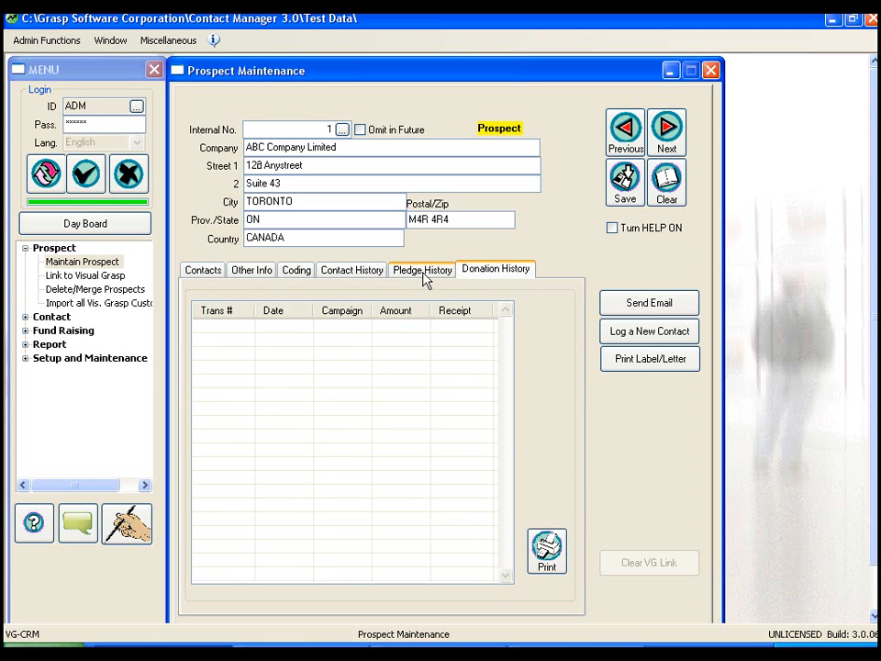
click(432, 276)
click(485, 274)
click(436, 276)
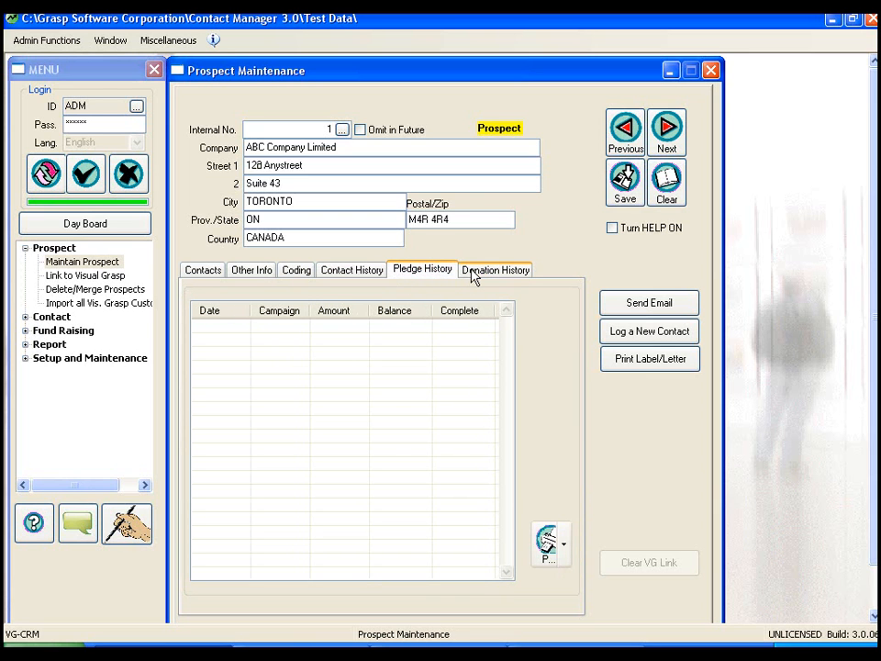
click(473, 275)
click(419, 272)
click(368, 275)
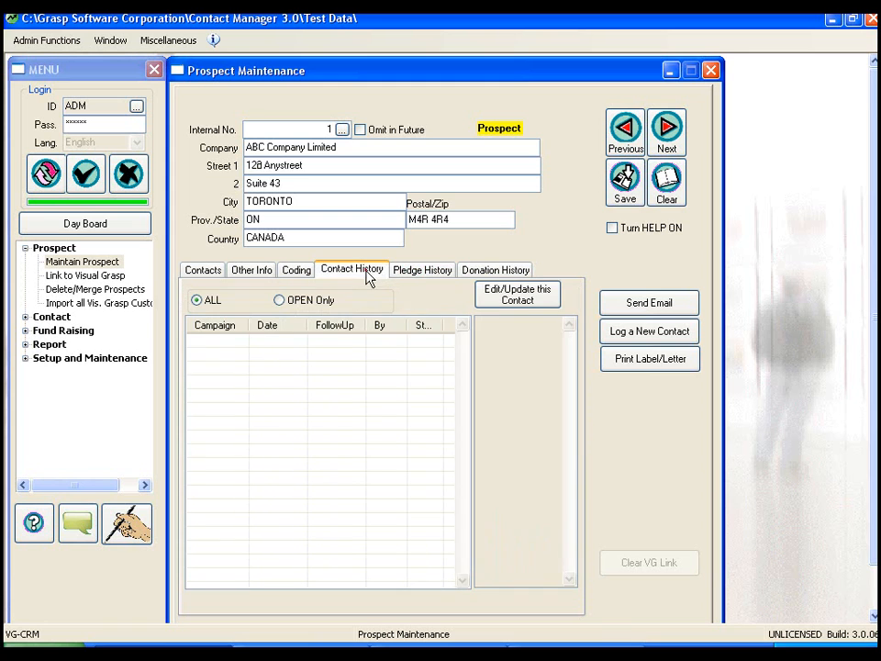
click(301, 274)
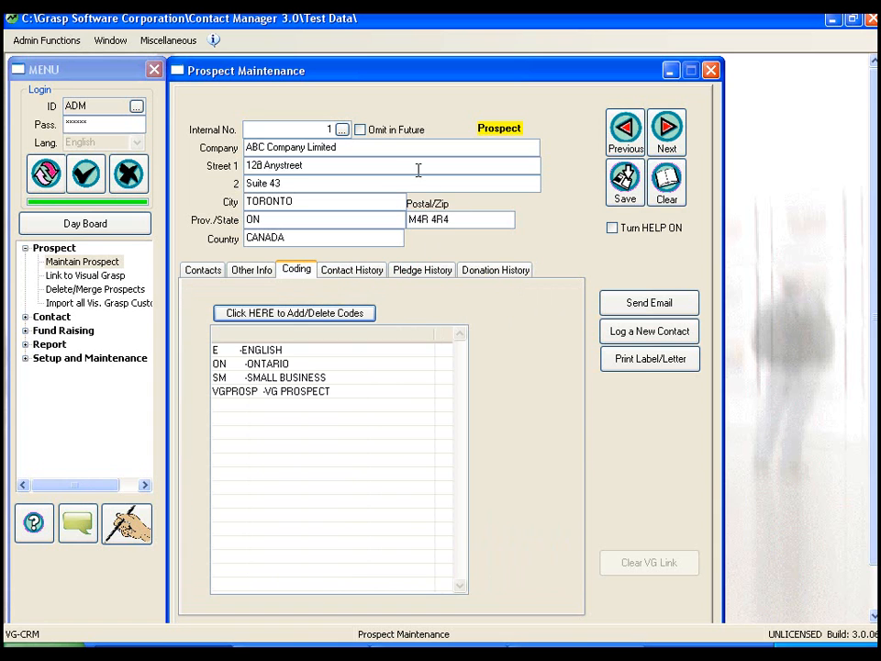
Step: Clear the form for another prospect and enter DEF COMPANY INC. as the company
click(667, 181)
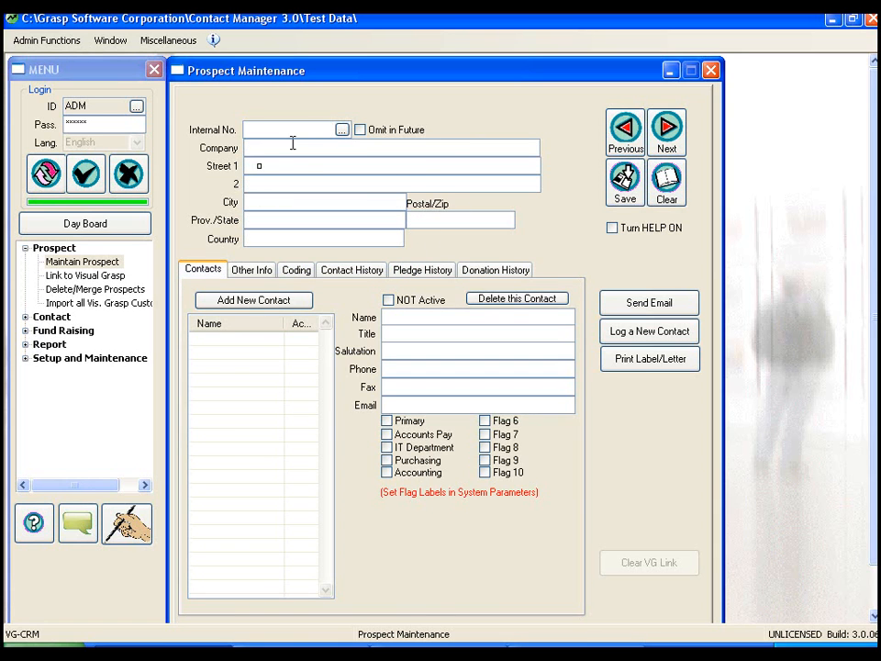
text(de)
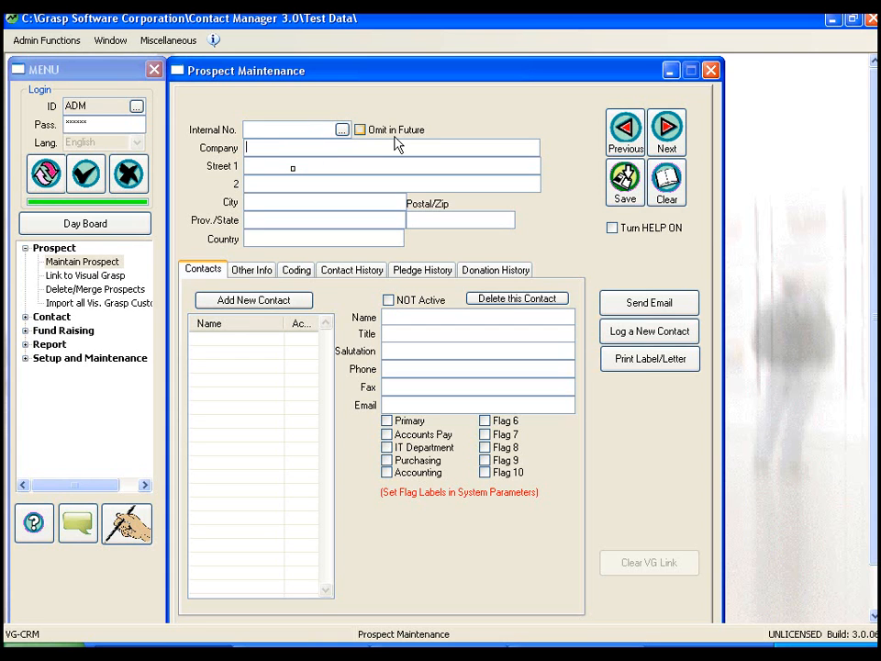
text(DEF COMPANY)
text( INC)
text( gh)
Step: Enter the company's street address on the first street line of the prospect form
key(BackSpace)
key(BackSpace)
text(F)
key(BackSpace)
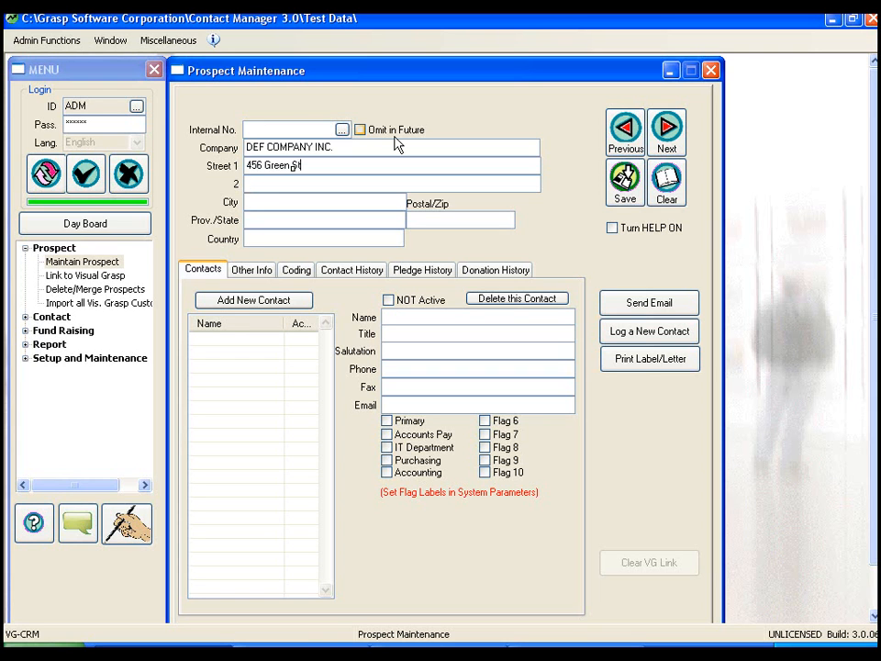
text(NEW )
text(MARKE)
text(ON)
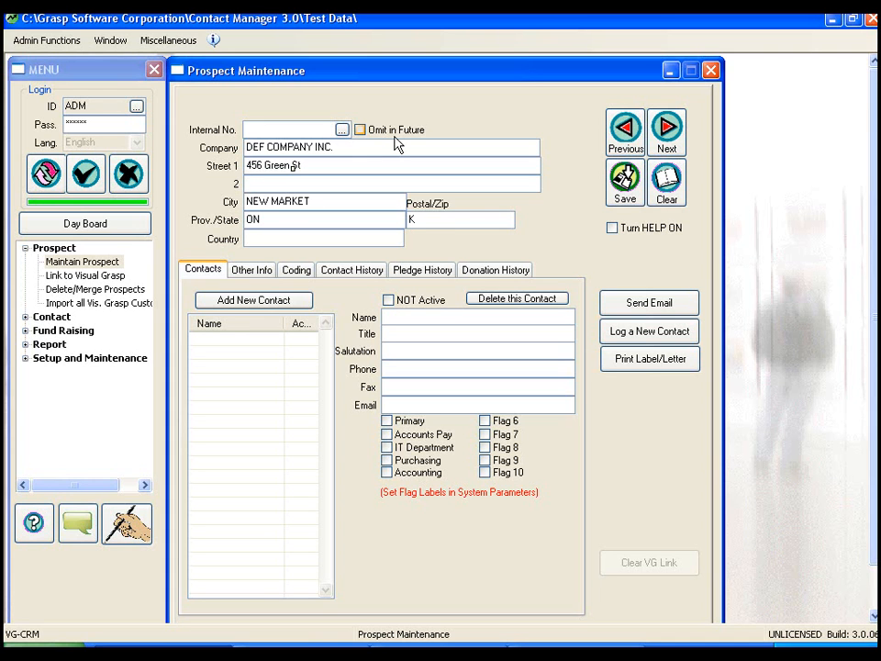
text(K3K E3)
text(CANADA)
Step: Add a new contact with the full name, title President, a formal salutation, phone number and e-mail address
click(231, 310)
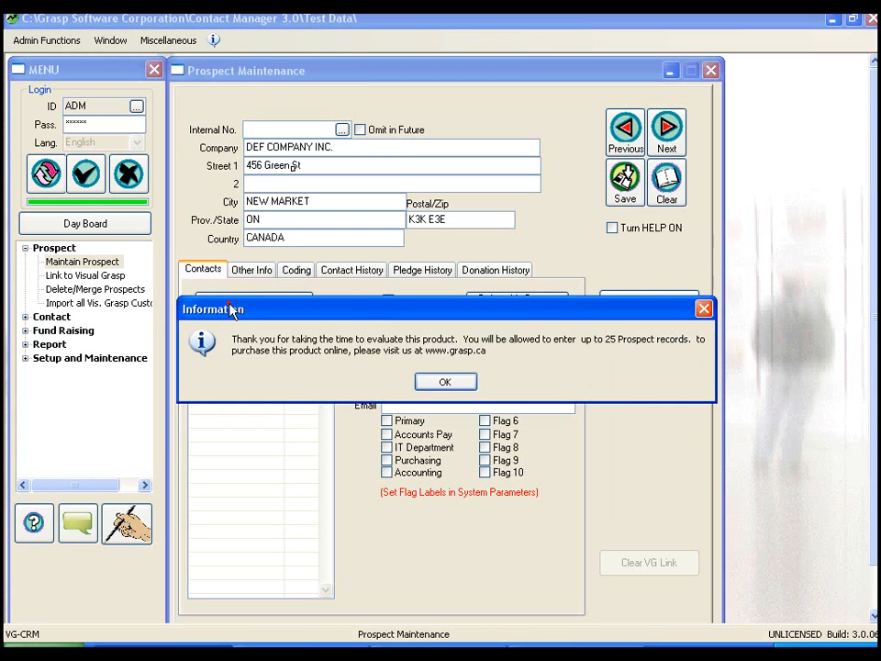
click(449, 378)
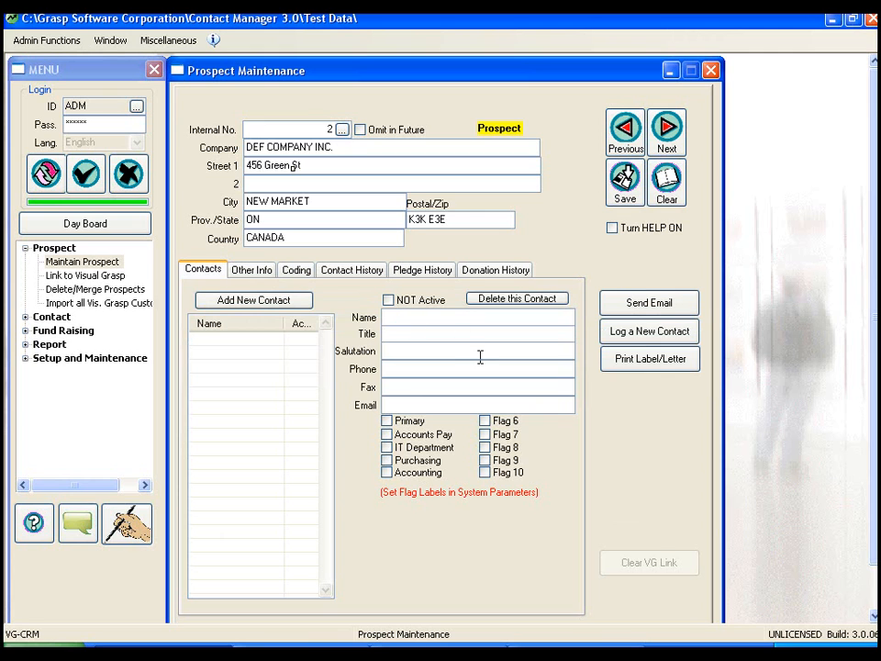
key(Tab)
text(President)
text(Ms. Sm)
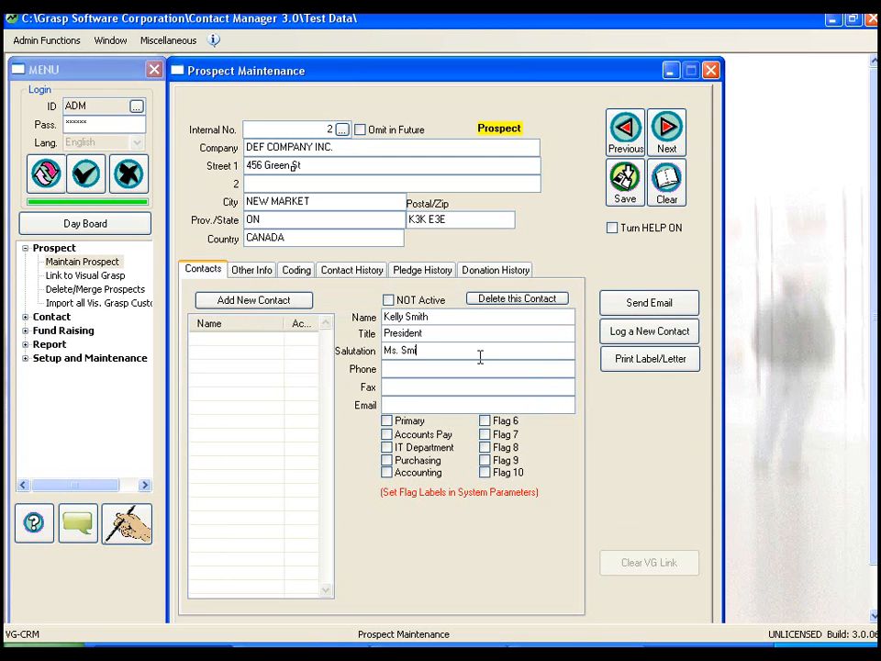
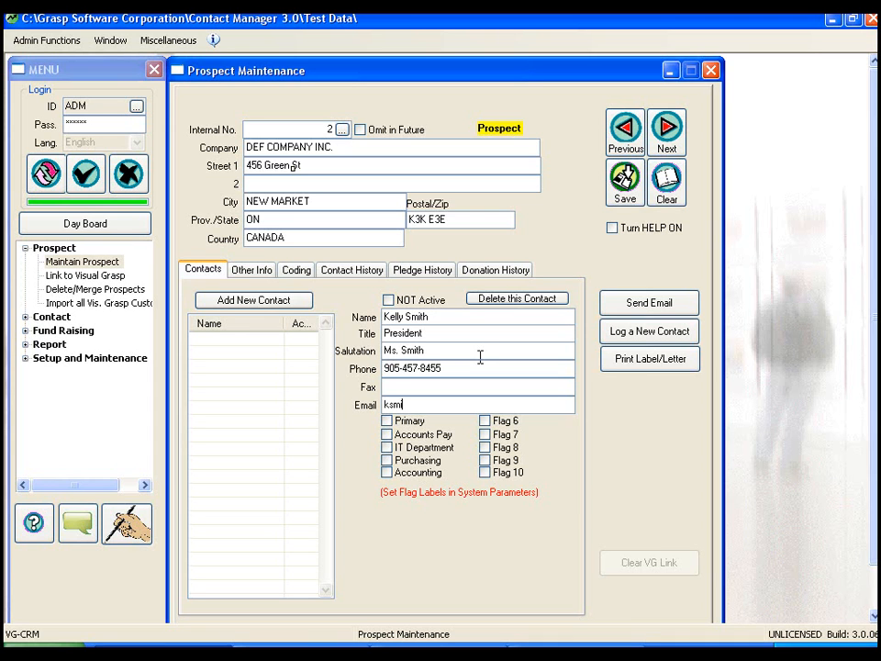
text(.com)
Step: Flag the contact as Primary, Accounts Pay, IT Department, Purchasing and Accounting, and view the prospect's website and notes section
click(386, 420)
click(386, 434)
click(387, 447)
click(386, 460)
click(386, 472)
click(244, 272)
click(444, 381)
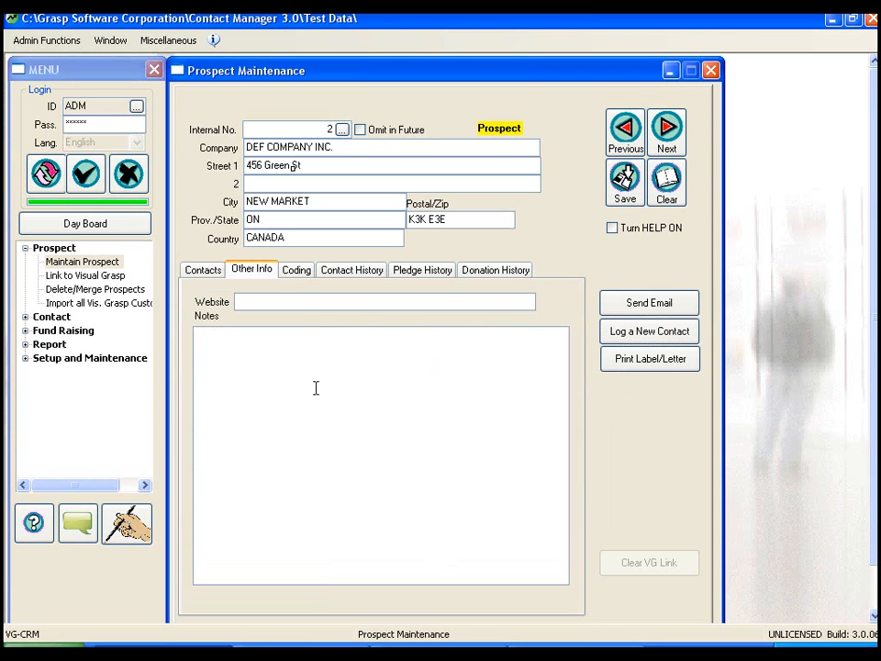
Step: Assign the codes English, Ontario, Small Business and VG Prospect to DEF COMPANY INC
click(292, 272)
click(294, 314)
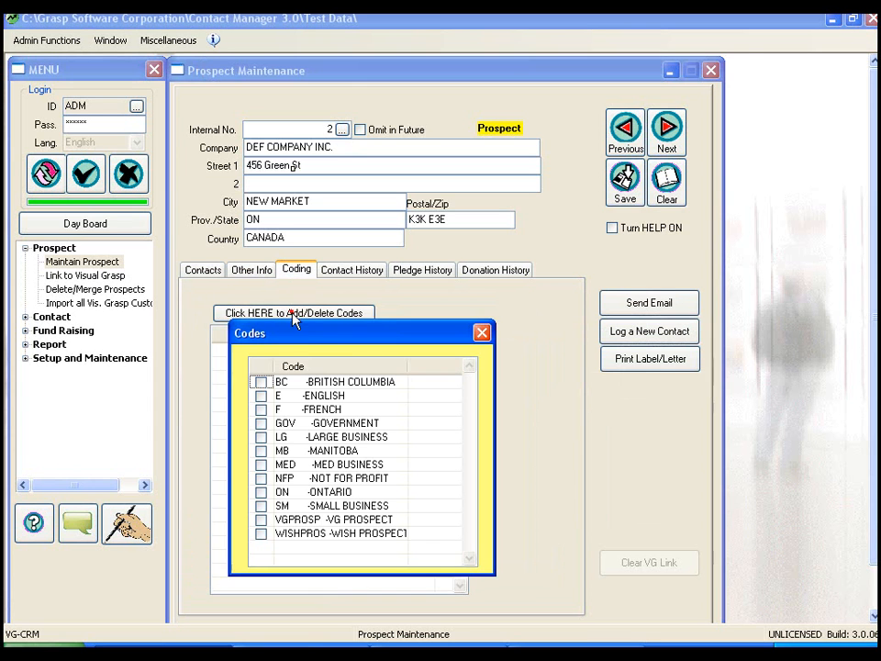
click(261, 396)
click(260, 492)
click(261, 506)
click(261, 519)
click(480, 333)
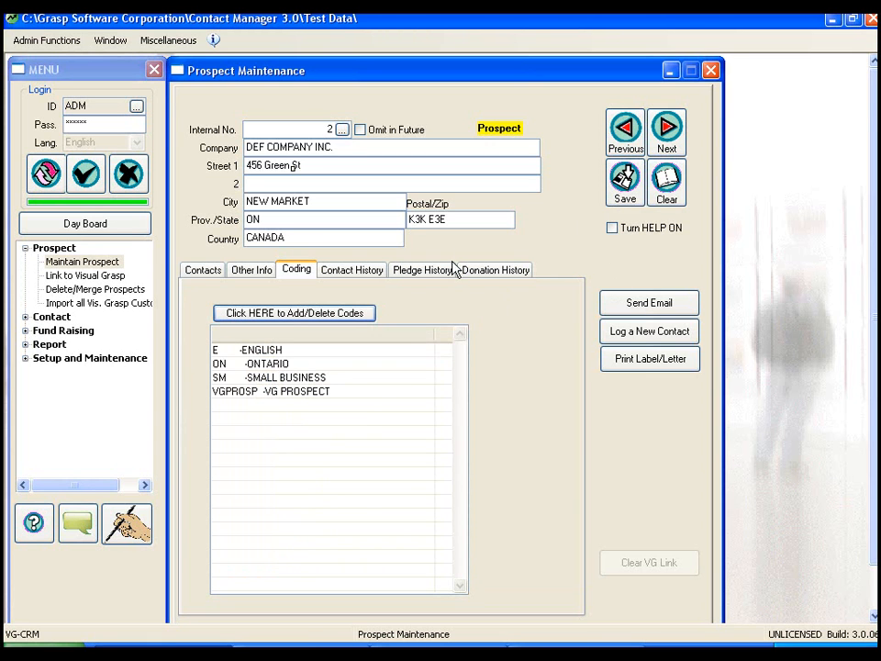
Step: Check the entered companies in the prospect lookup without choosing one, and close the Prospect Maintenance form
click(342, 129)
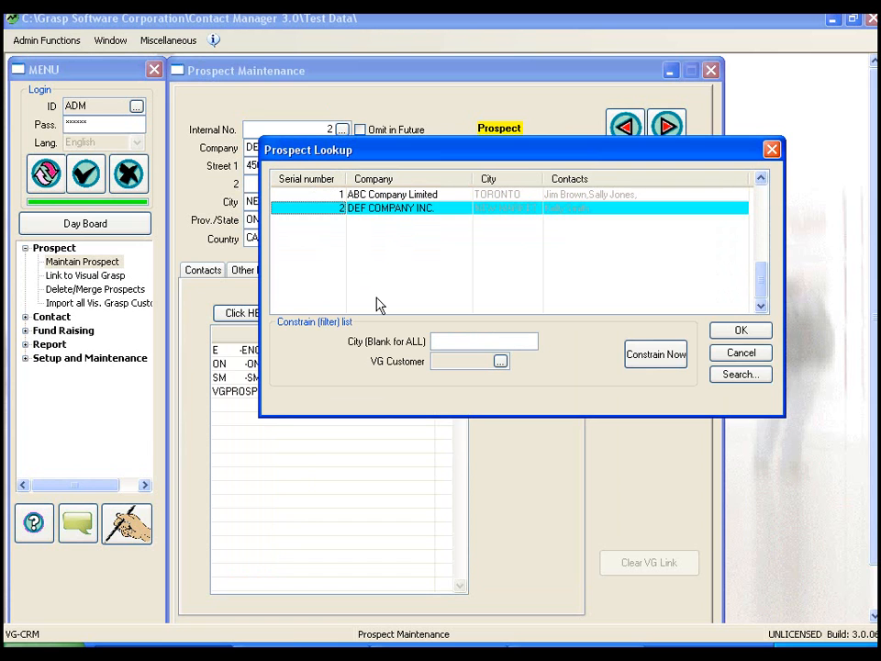
click(749, 356)
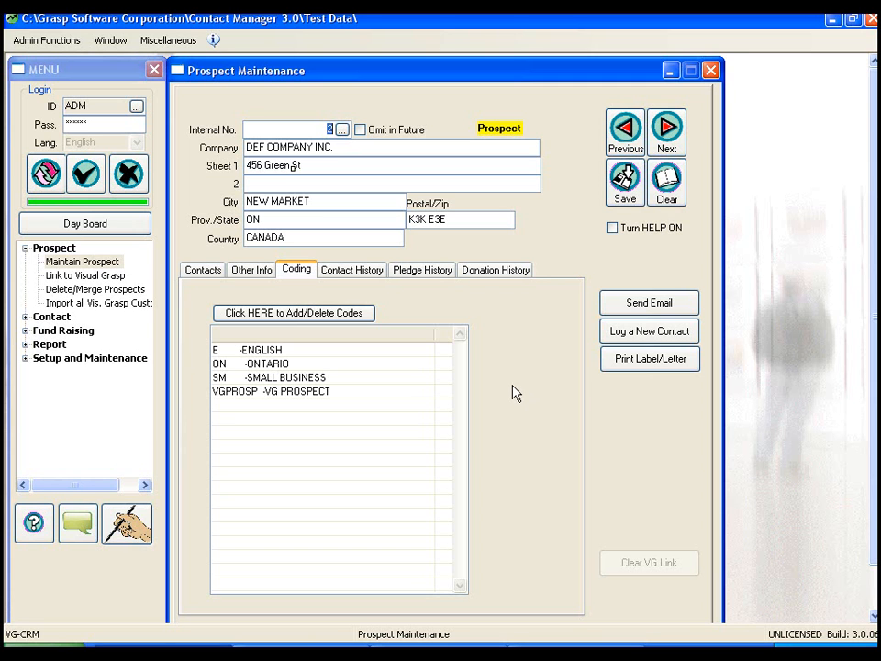
click(712, 71)
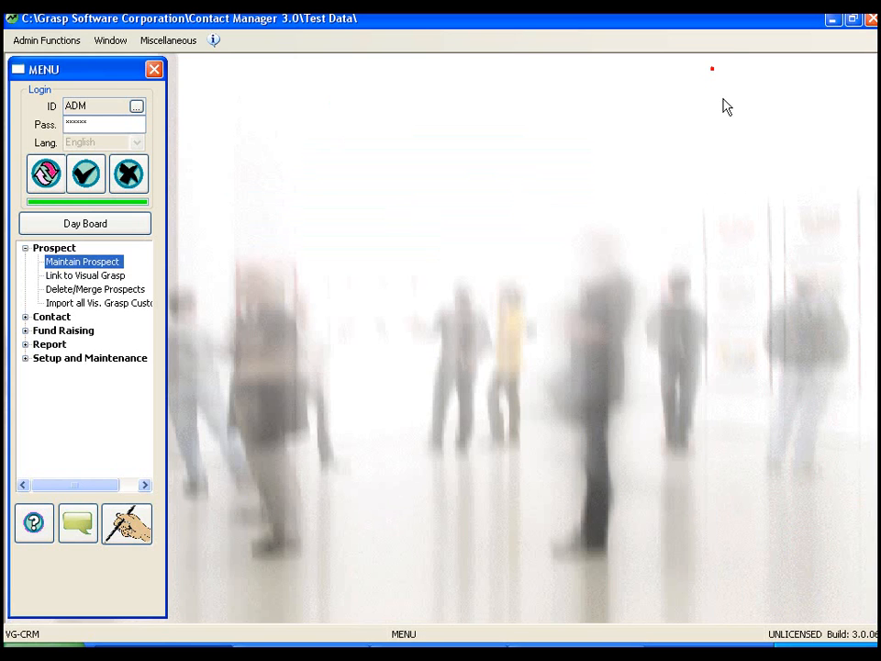